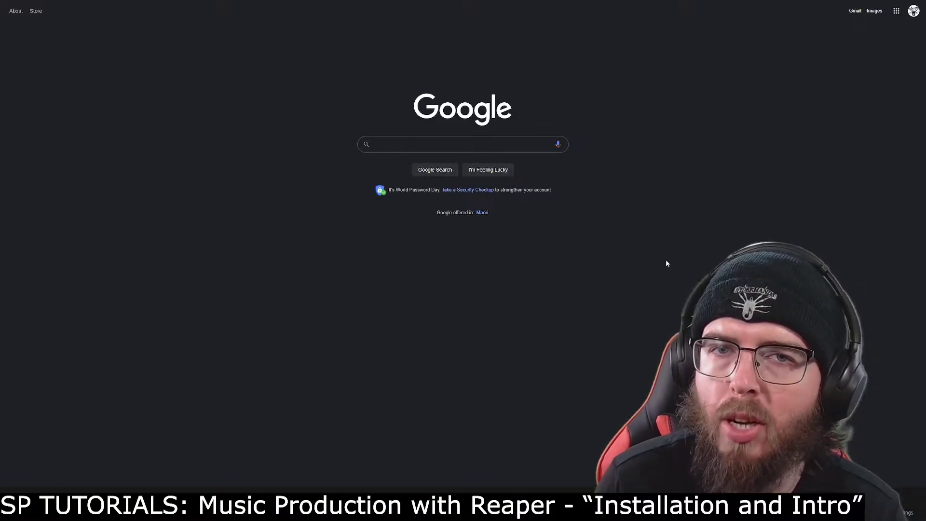
- Search Google for 'reaper'
text(reaper)
key(Return)
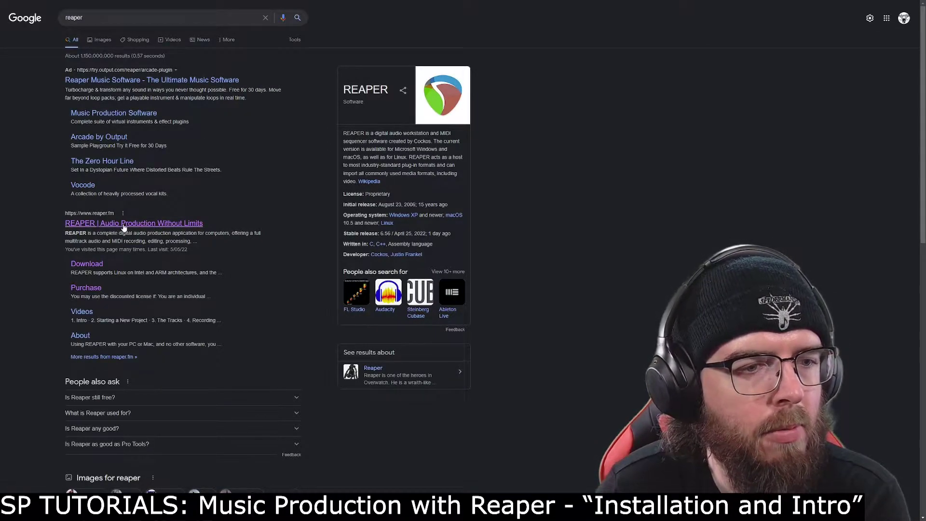
- Go to reaper.fm from the search results and open its DOWNLOAD REAPER page
click(177, 225)
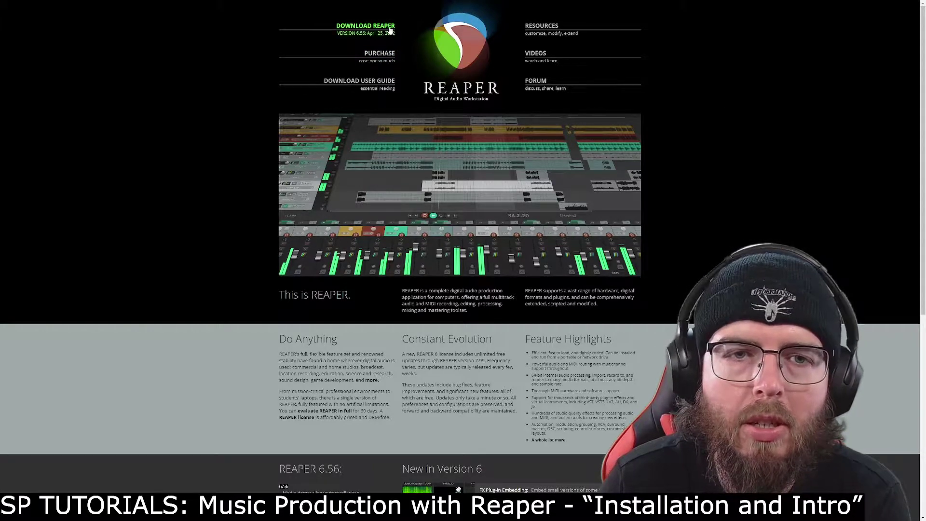
click(366, 26)
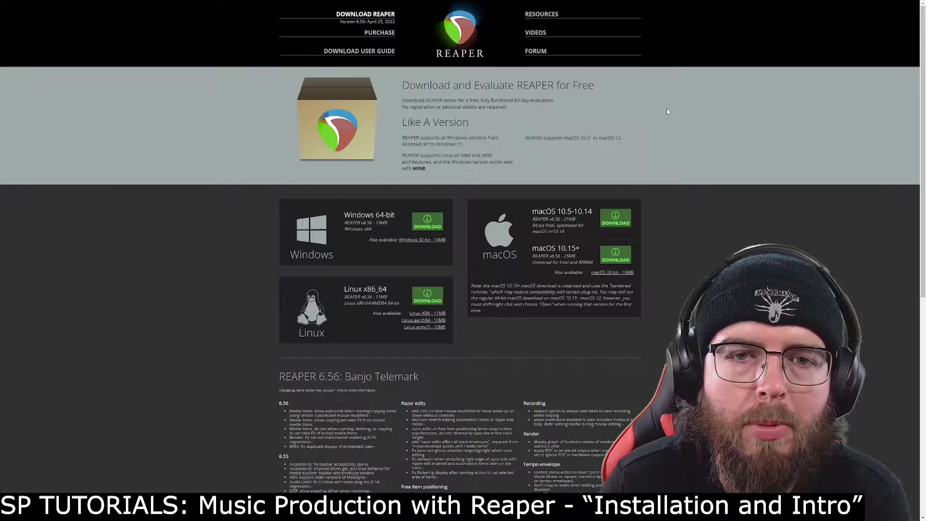
- Open the reaper.fm Purchase page with the $60 and $225 licenses
click(420, 227)
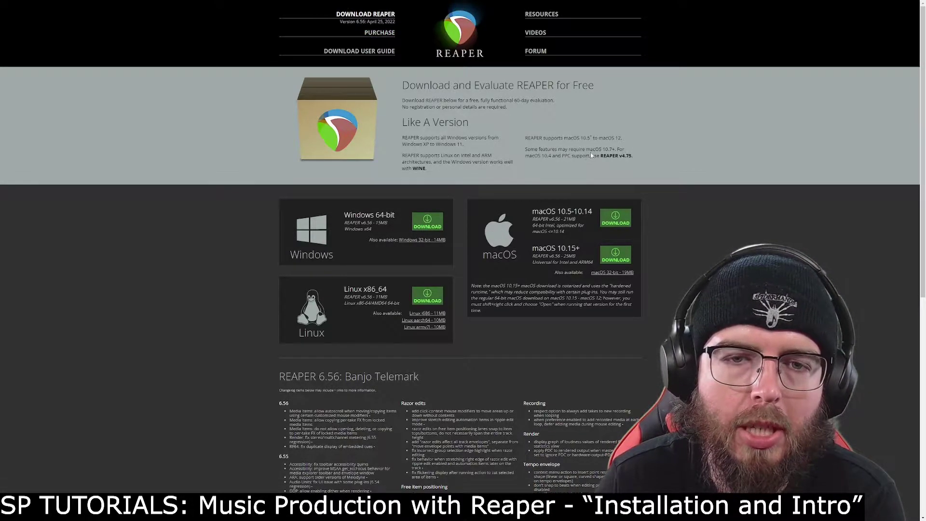
click(380, 32)
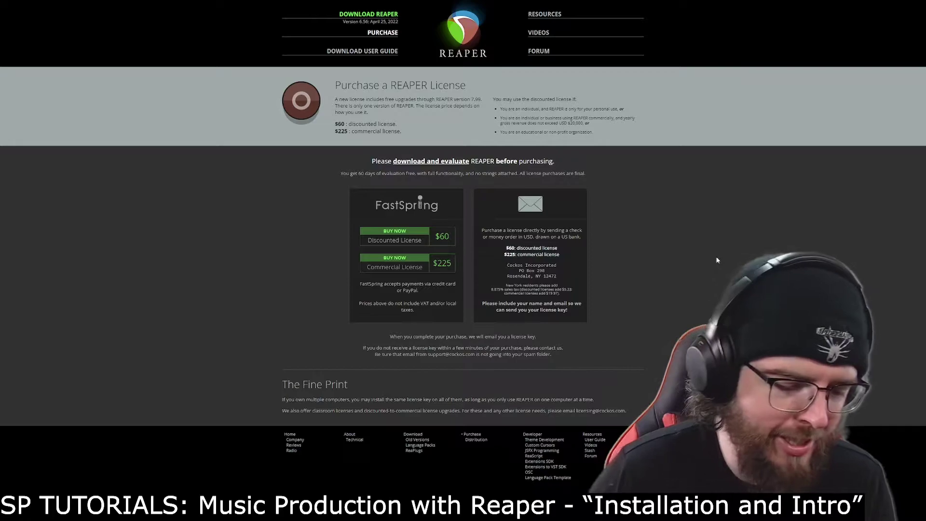
- Return to the reaper.fm download page by way of the REAPER home page
click(369, 14)
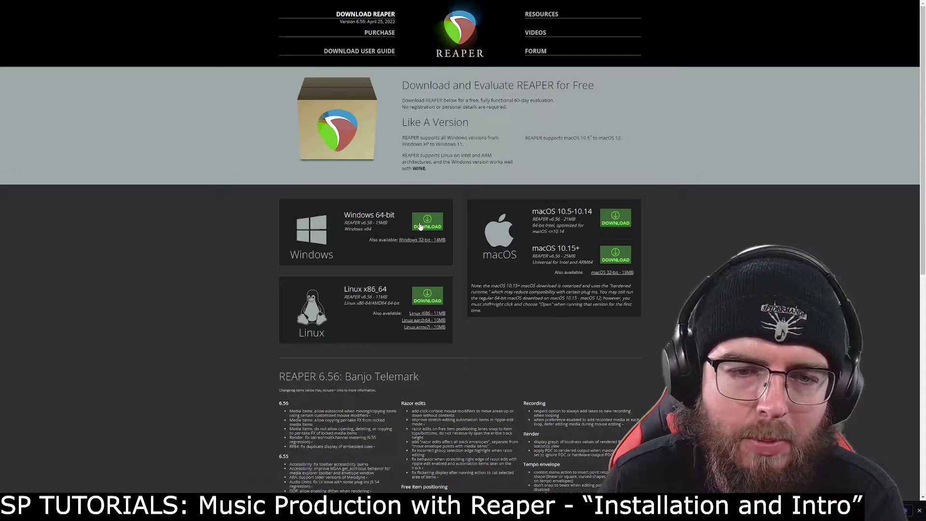
click(455, 56)
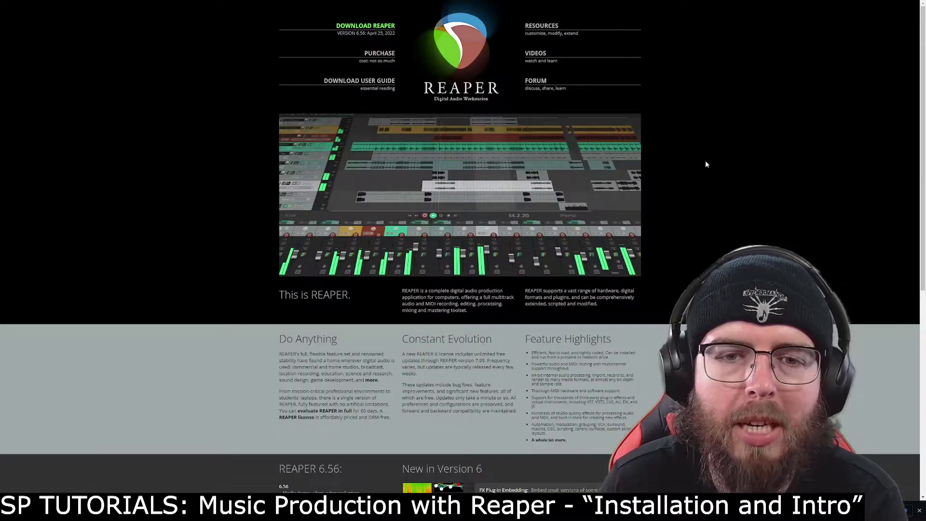
click(367, 27)
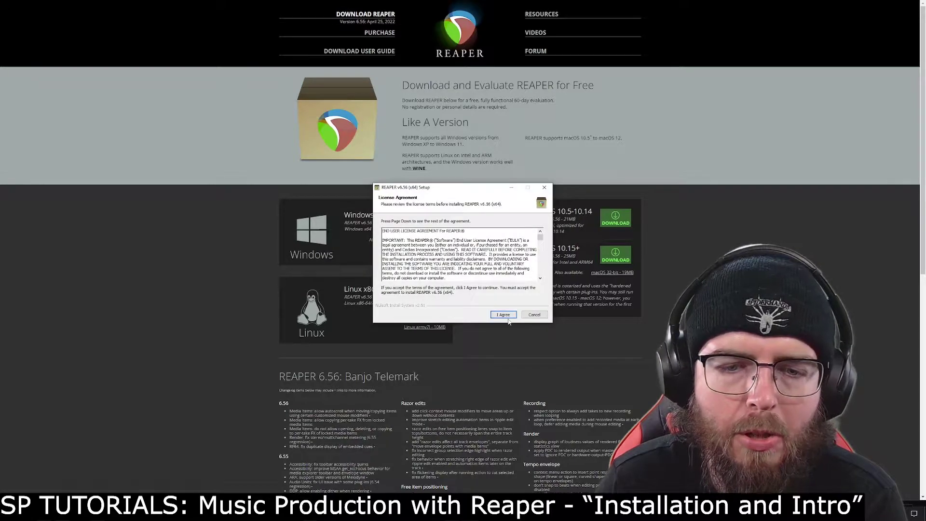
- Accept the REAPER license, keep the default install folder, and approve the UAC prompt
click(504, 314)
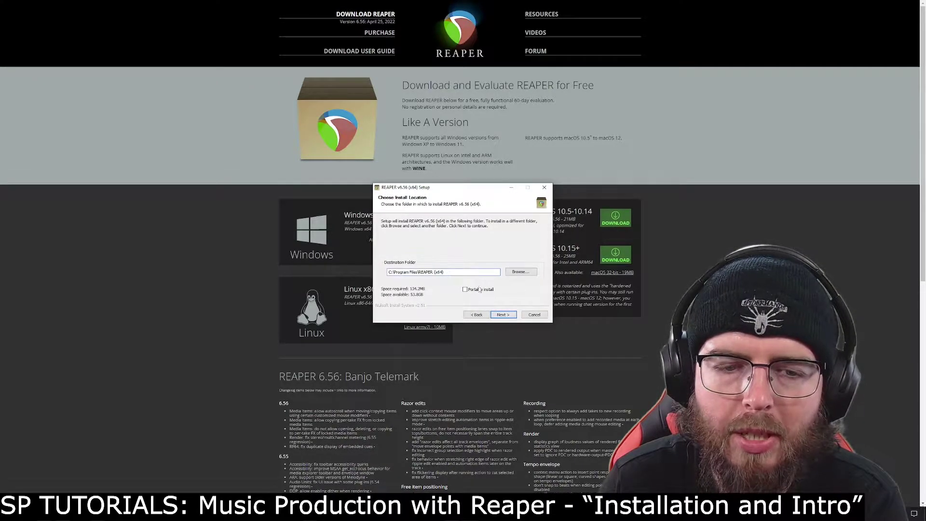
click(502, 315)
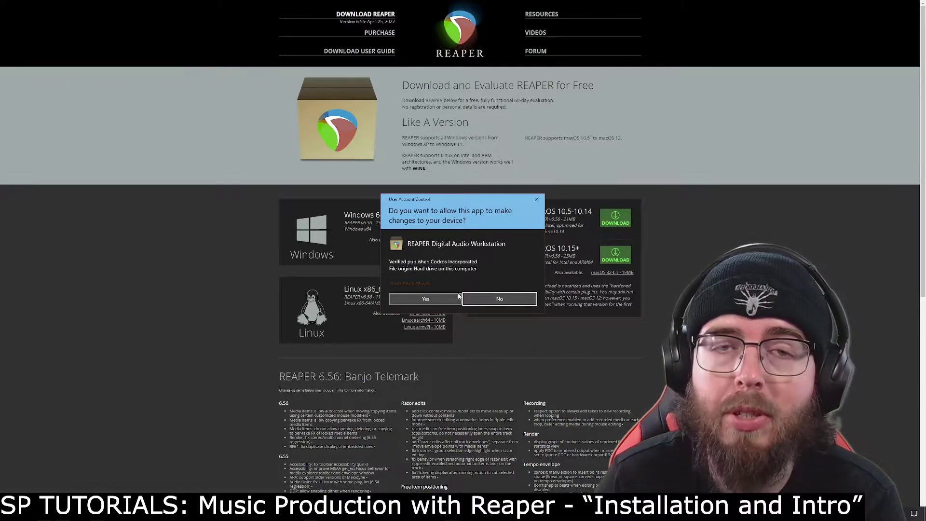
click(444, 299)
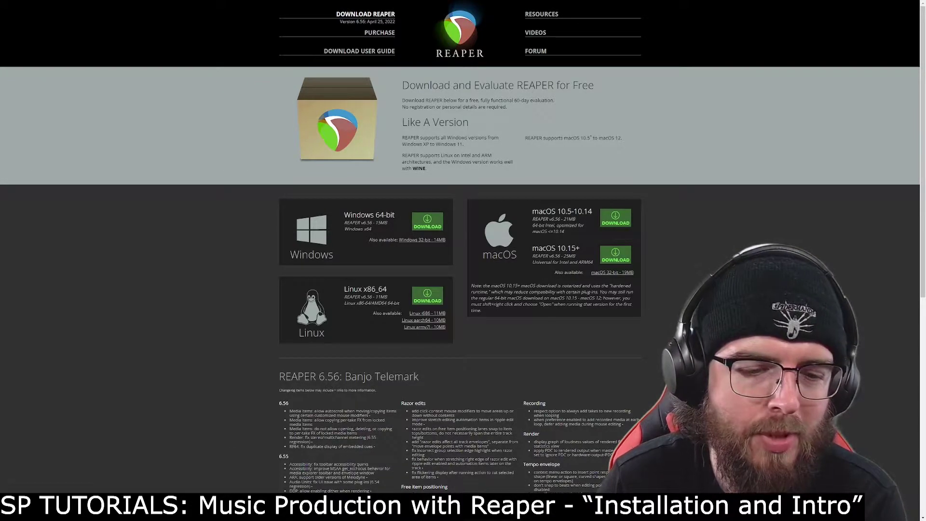
- Exit browser full screen, relaunch the REAPER installer and approve the UAC prompt
key(F11)
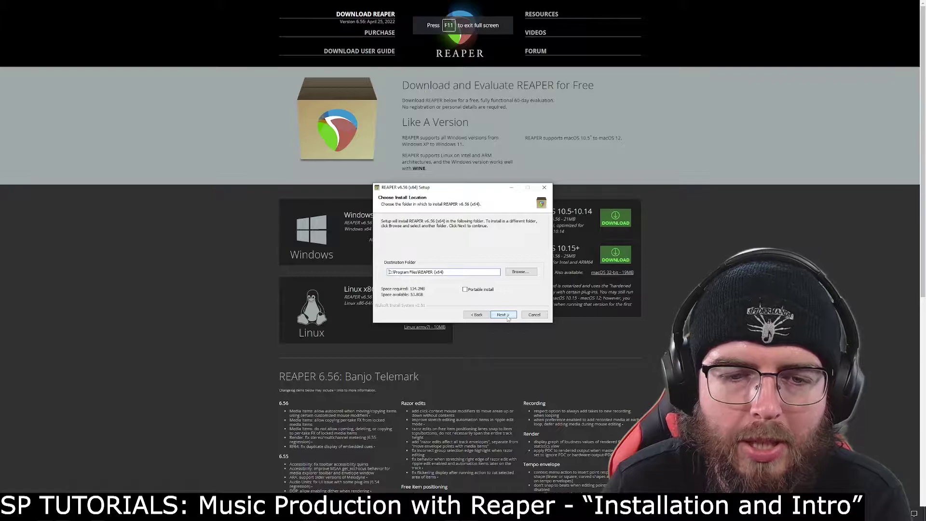
click(503, 314)
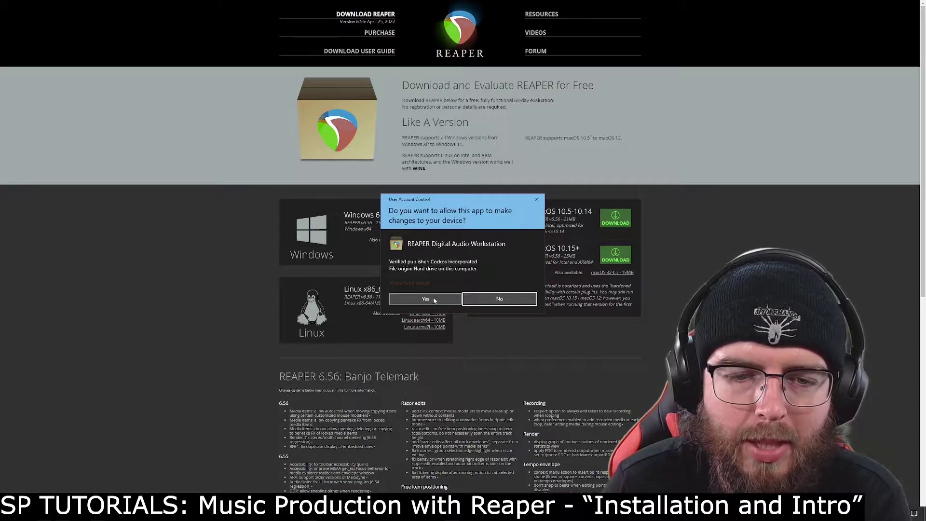
click(426, 299)
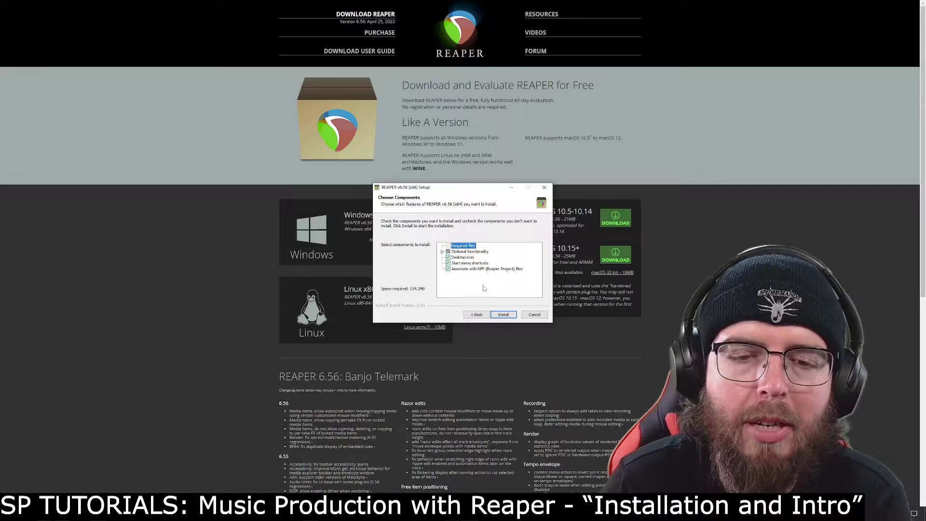
- Add the ReaRoute ASIO driver under Optional functionality and install REAPER v6.56
click(442, 251)
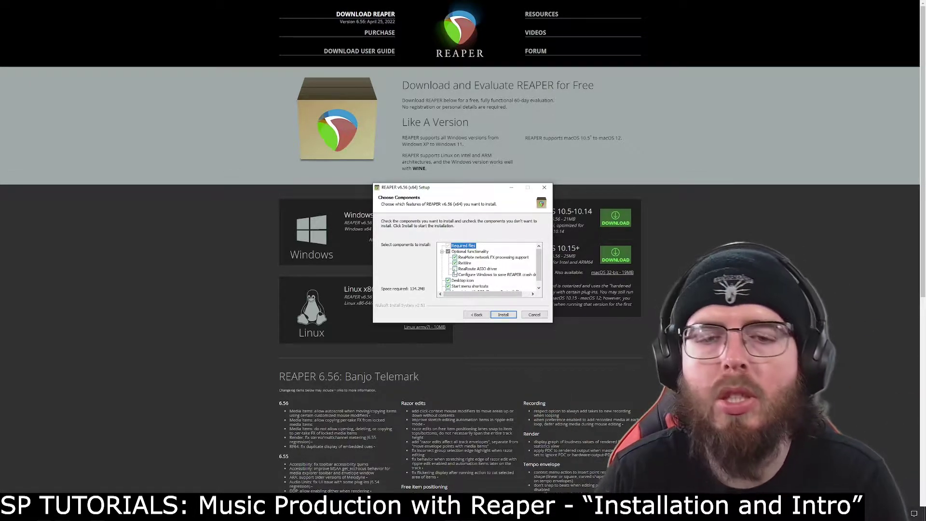
click(442, 251)
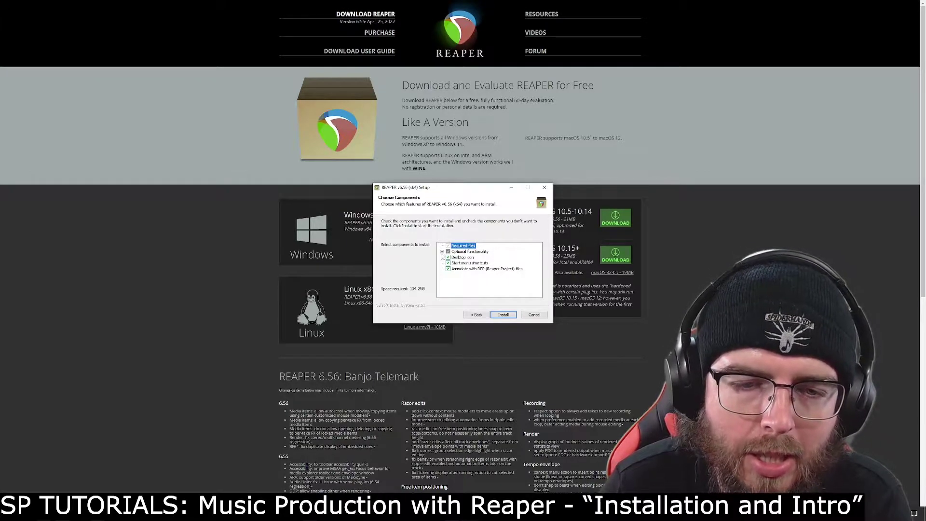
click(441, 252)
click(477, 269)
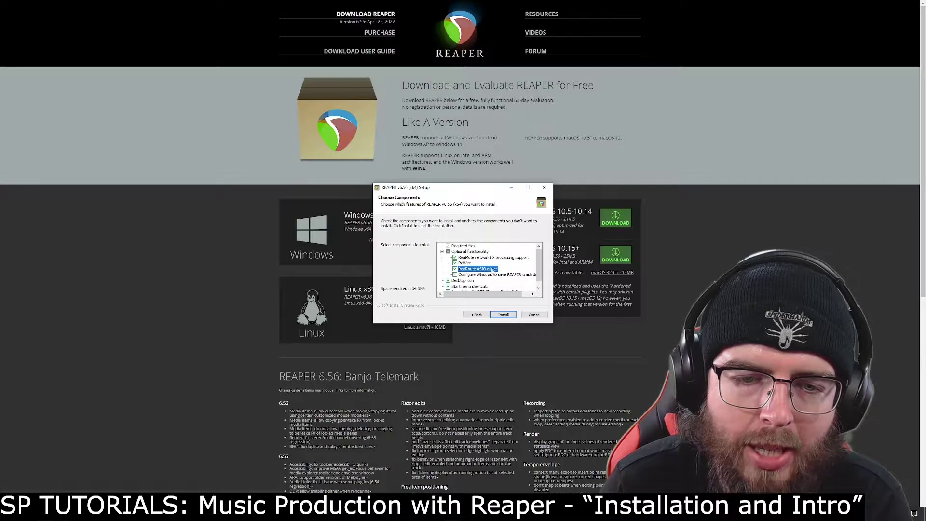
click(504, 314)
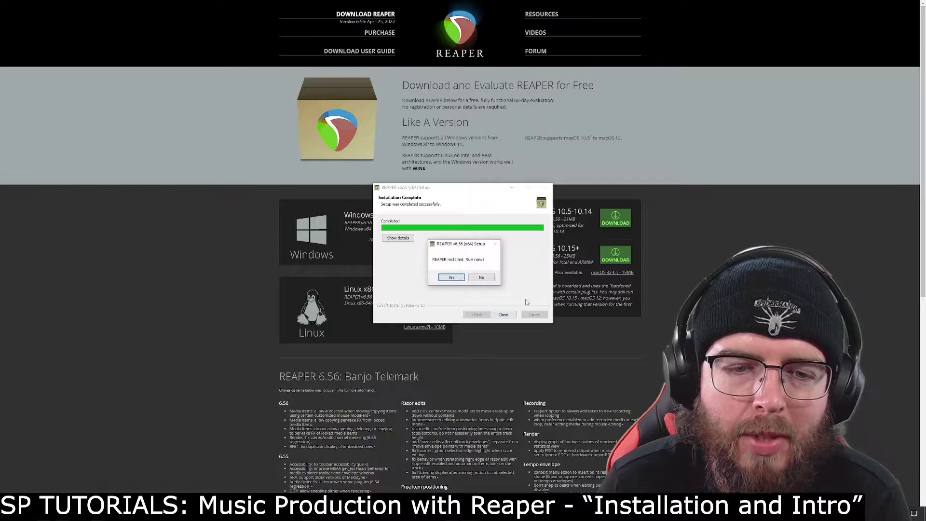
- Launch the newly installed REAPER from the installer's 'Run now?' prompt
click(451, 278)
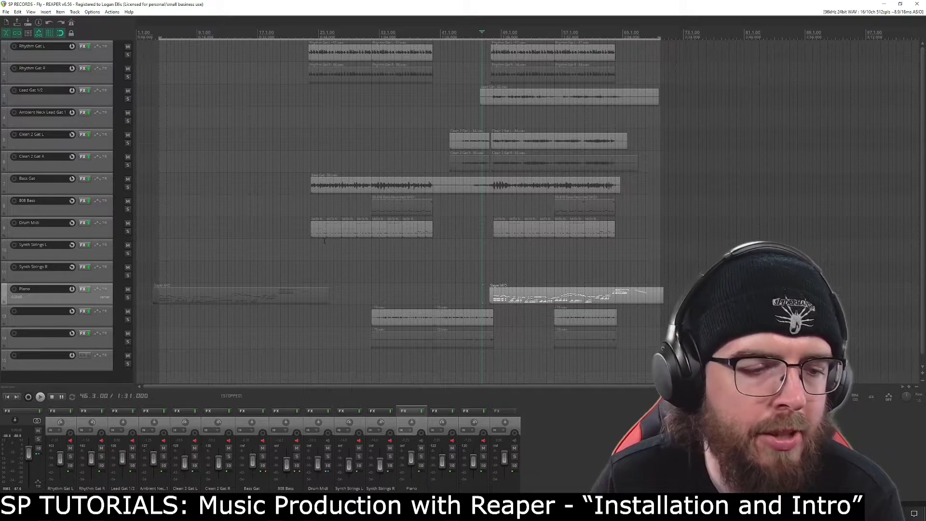
- Name empty track 13 'Ukulele L'
click(48, 54)
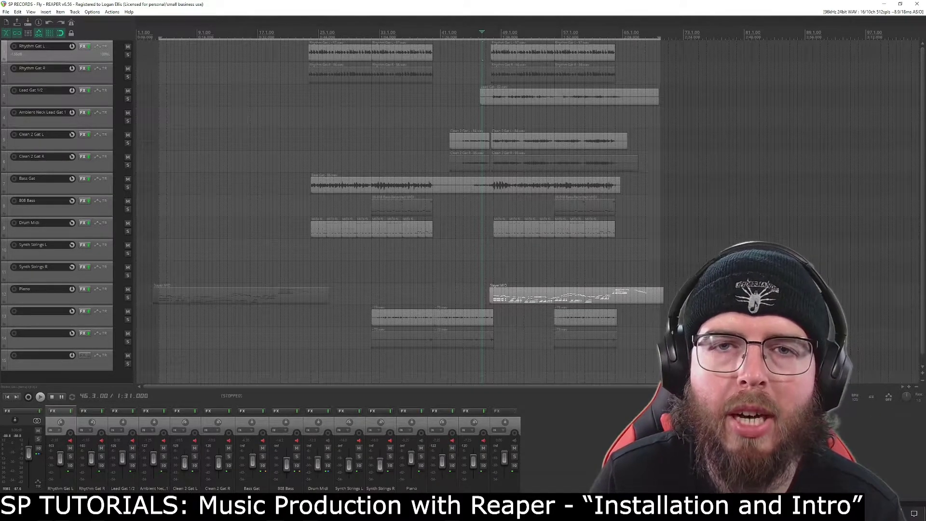
key(Up)
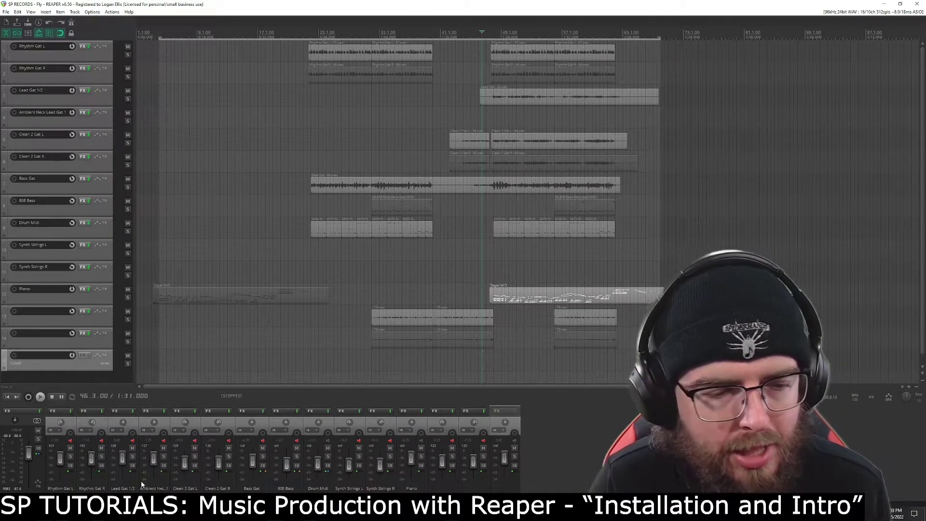
key(ctrl+a)
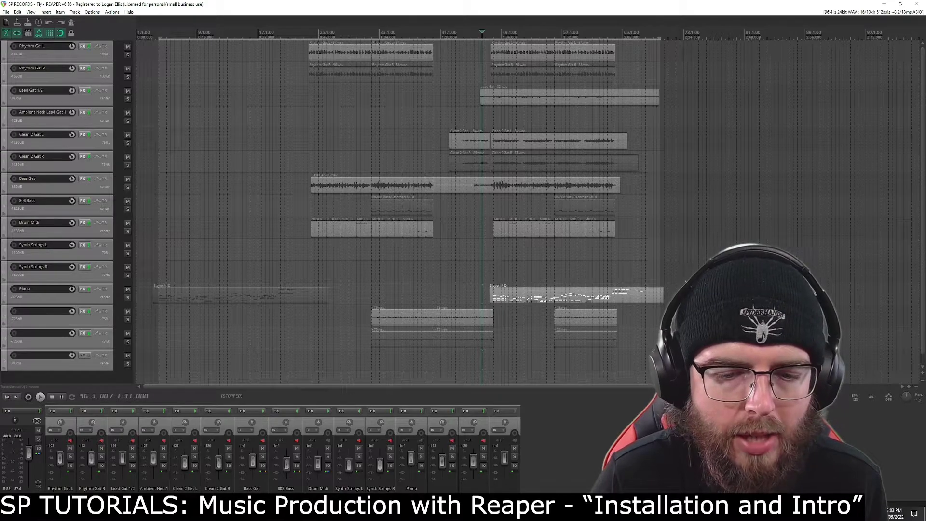
click(44, 298)
click(44, 344)
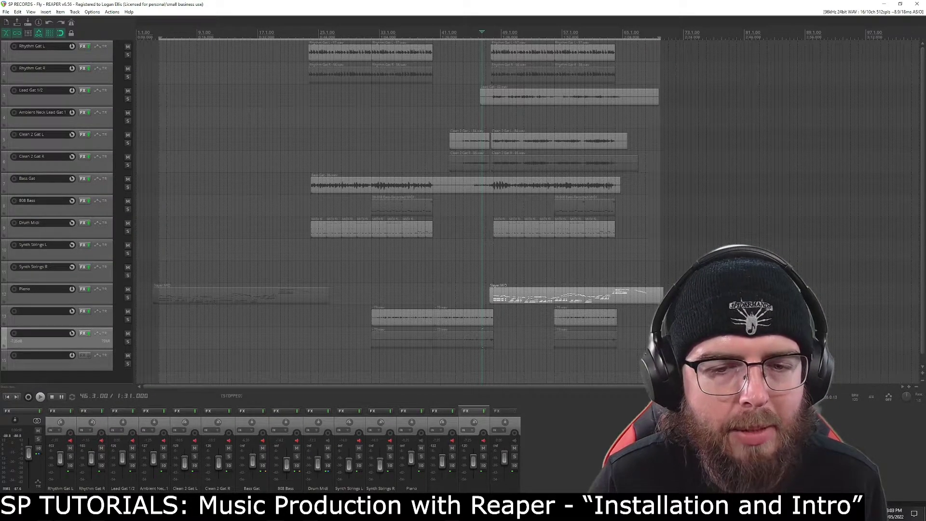
double_click(44, 311)
text(U)
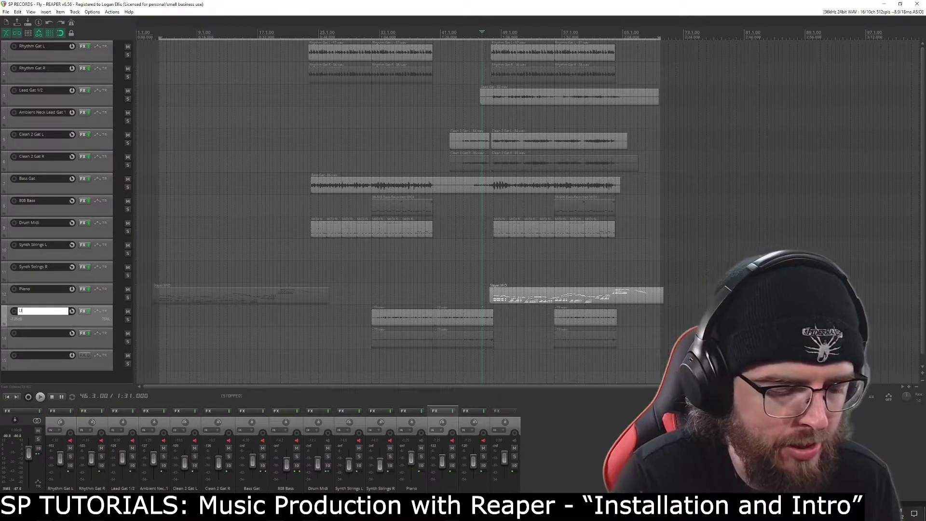
text(kulele L)
key(Return)
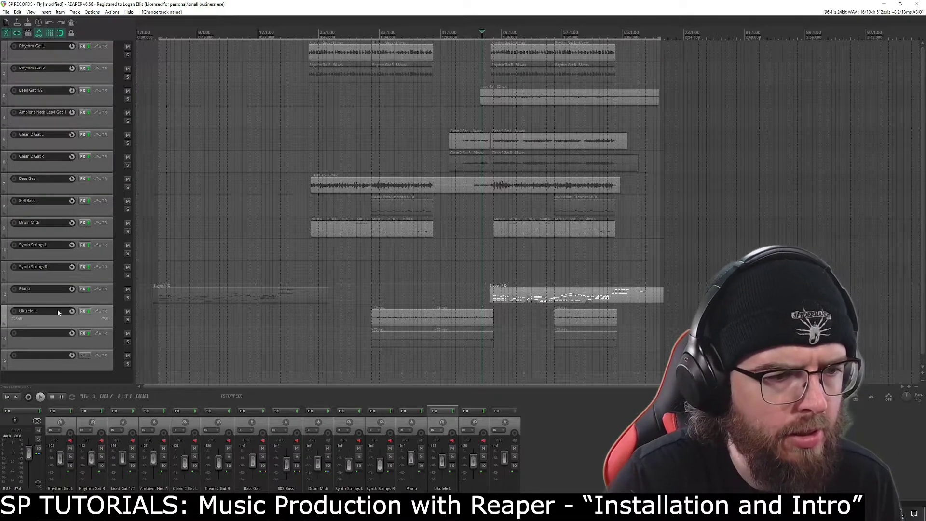
- Name empty track 14 'Ukulele R'
click(37, 336)
double_click(37, 333)
text(U)
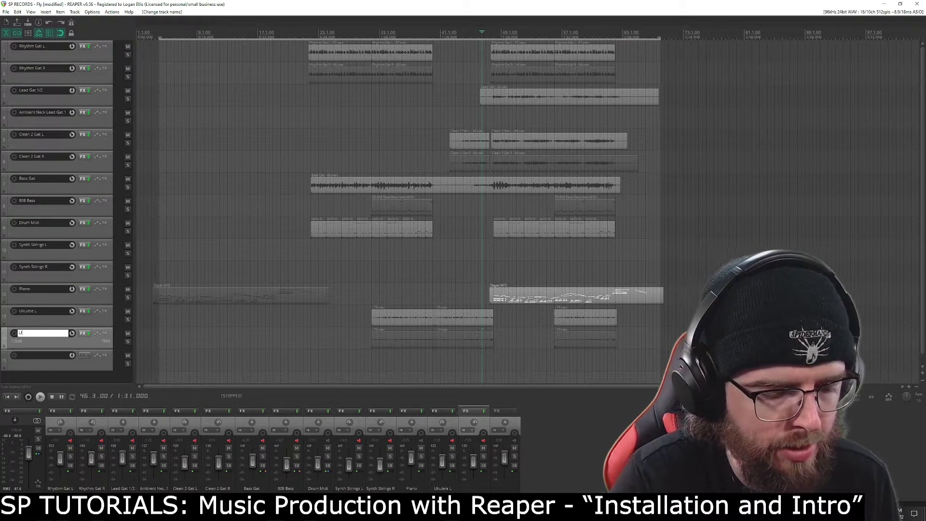
text(kulele R)
key(Return)
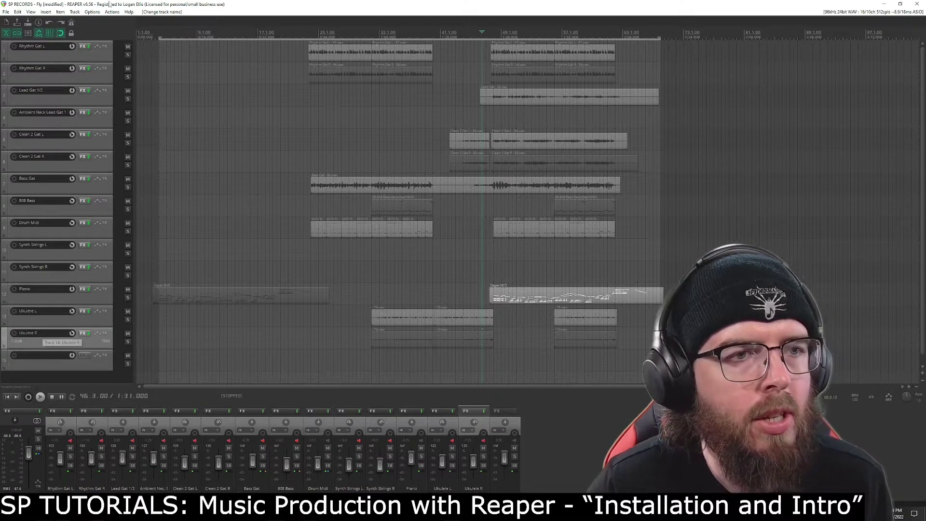
- Select all fourteen tracks, Rhythm Gat L through Ukulele R, and bring up their track menu
click(102, 54)
shift+click(98, 341)
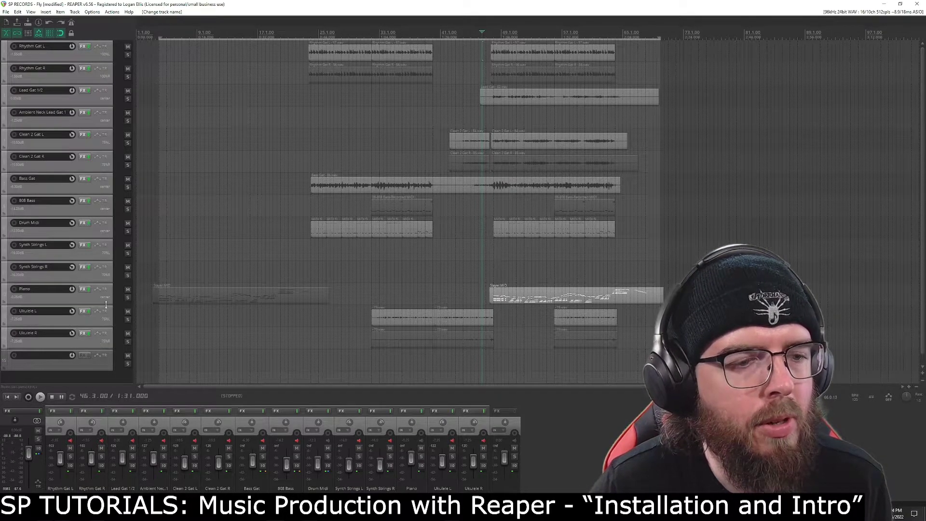
right_click(99, 277)
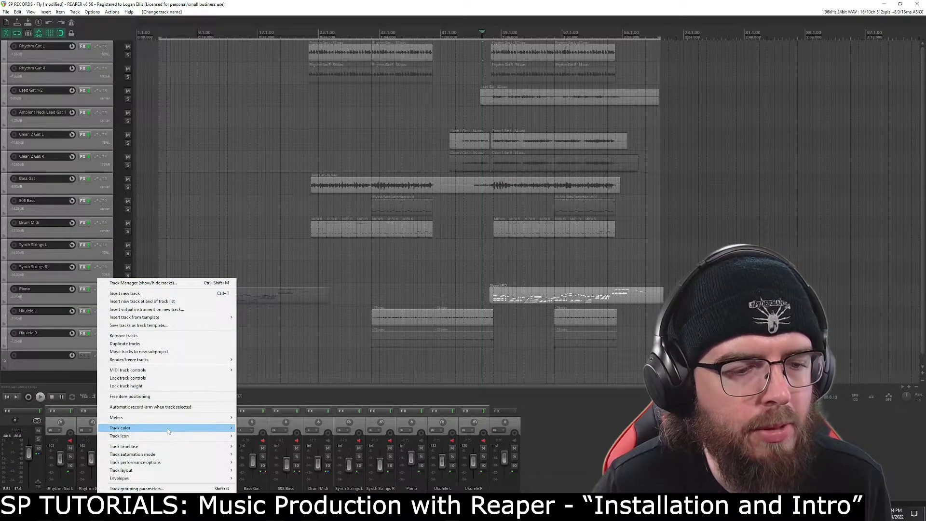
- Replace a random colouring with custom orange on all tracks and items, then select Ukulele R
mouse_move(222, 429)
click(260, 437)
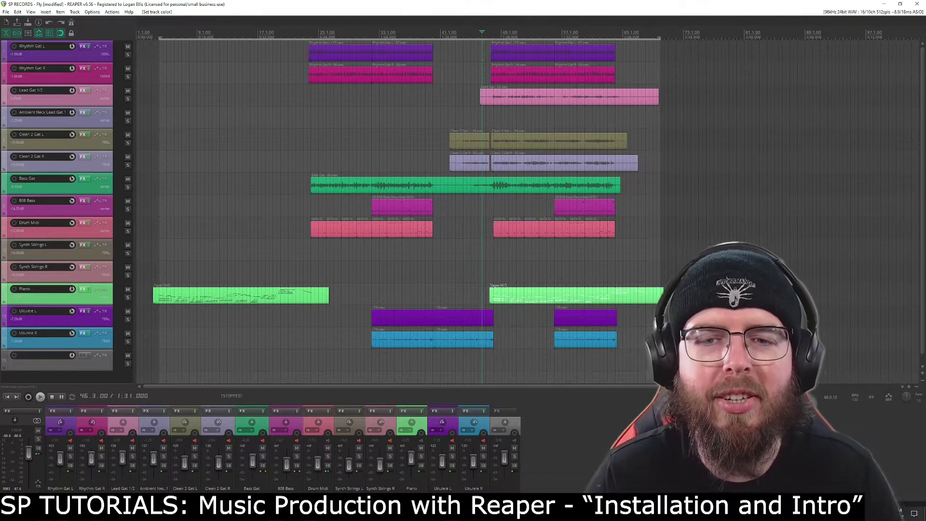
right_click(80, 302)
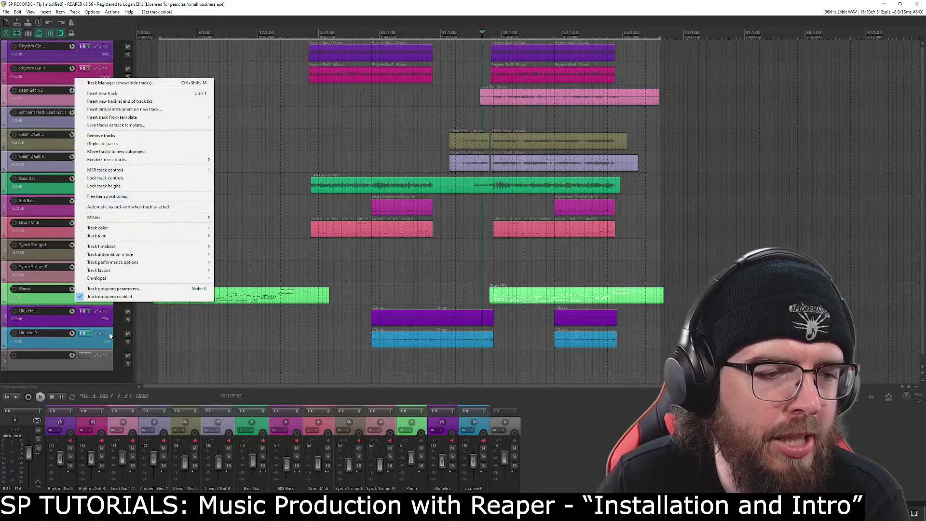
mouse_move(161, 230)
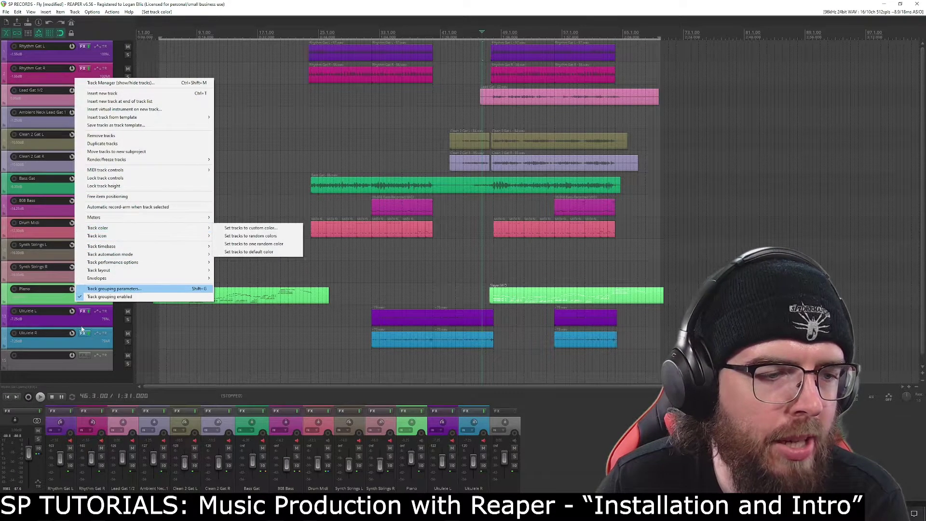
click(259, 230)
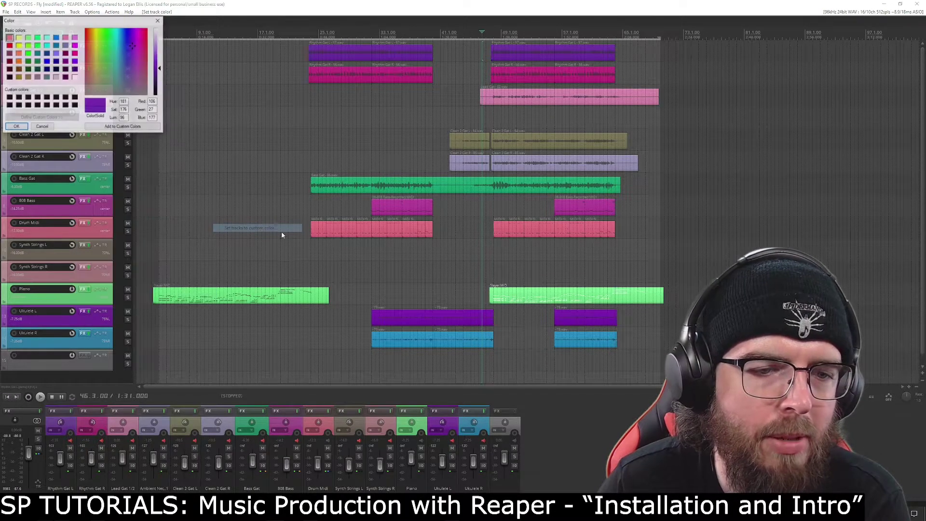
click(37, 45)
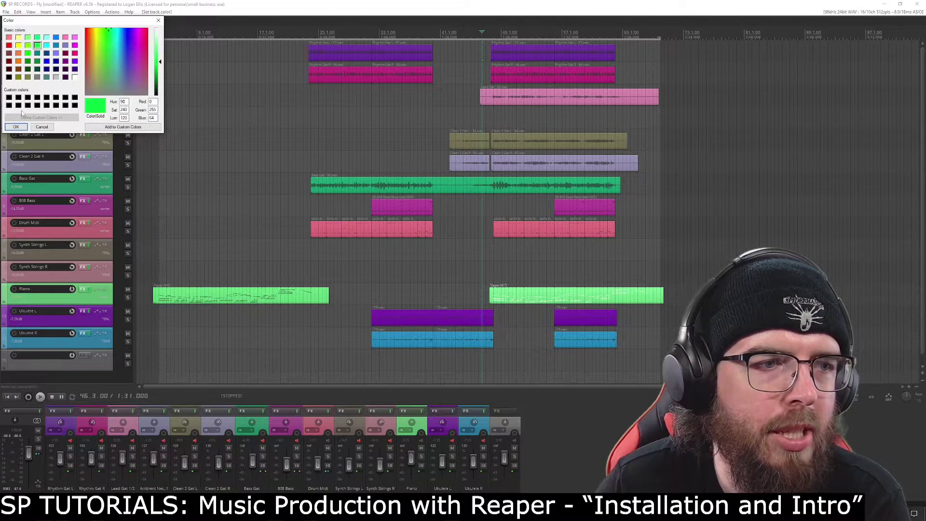
click(18, 60)
click(19, 127)
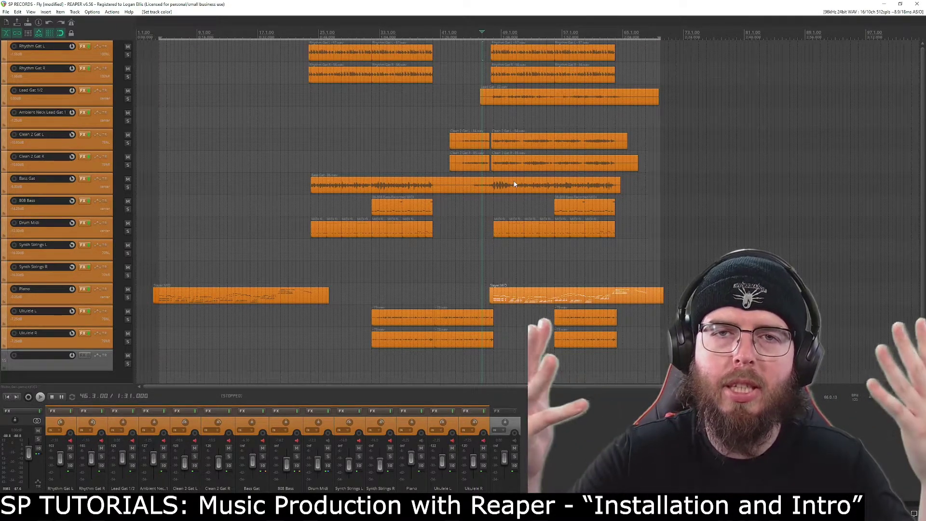
click(75, 345)
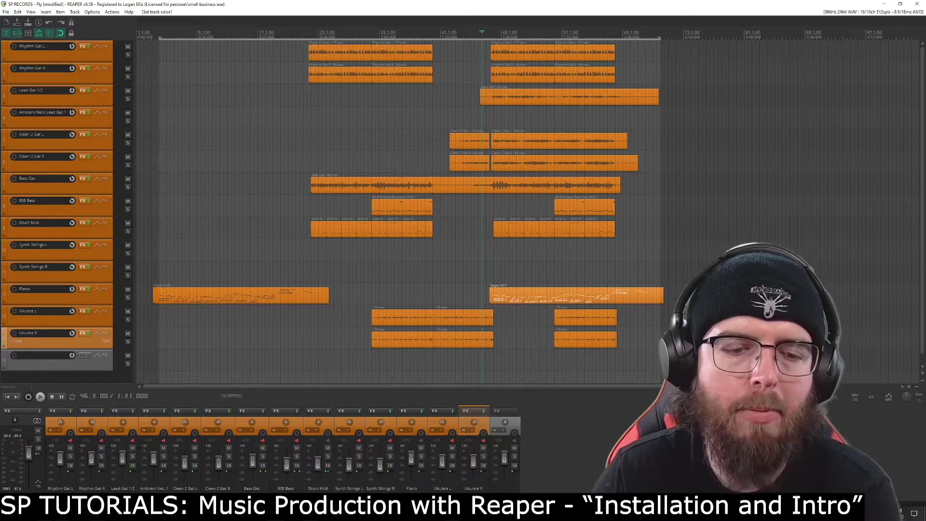
click(64, 489)
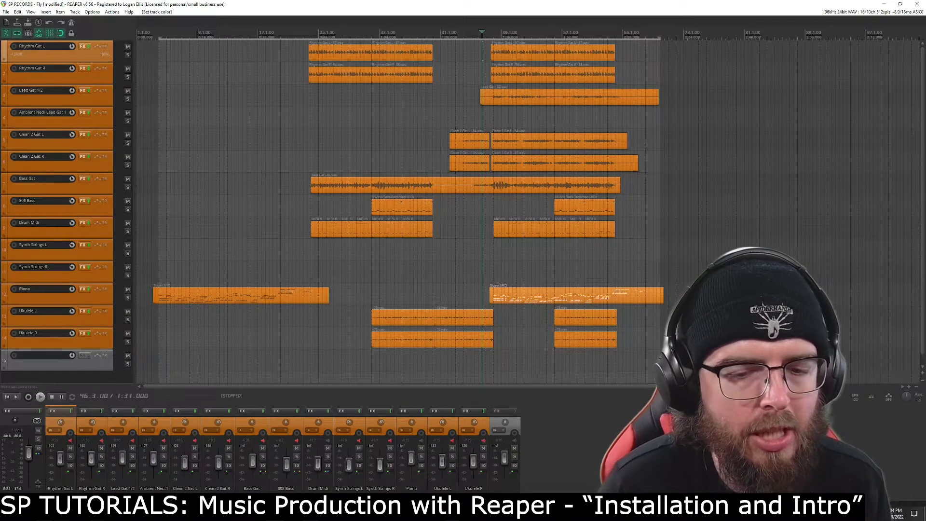
shift+click(72, 344)
click(53, 339)
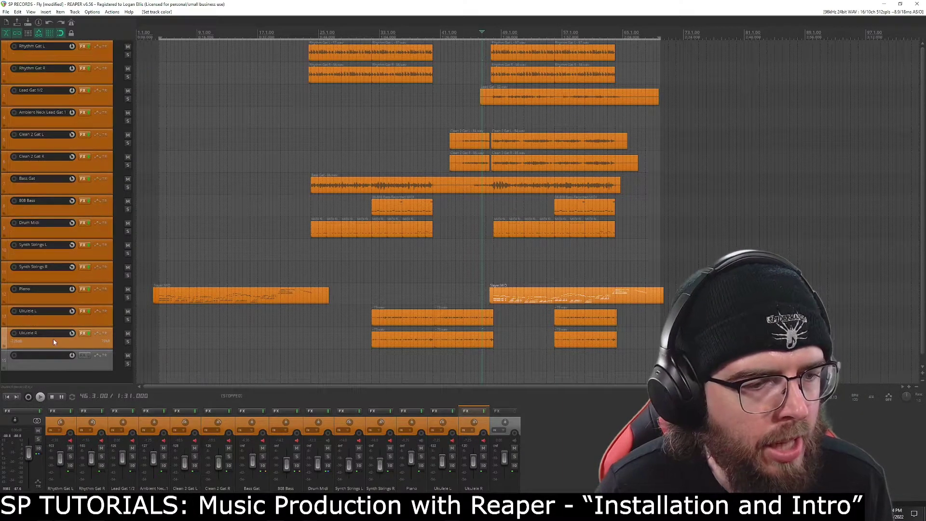
shift+click(66, 58)
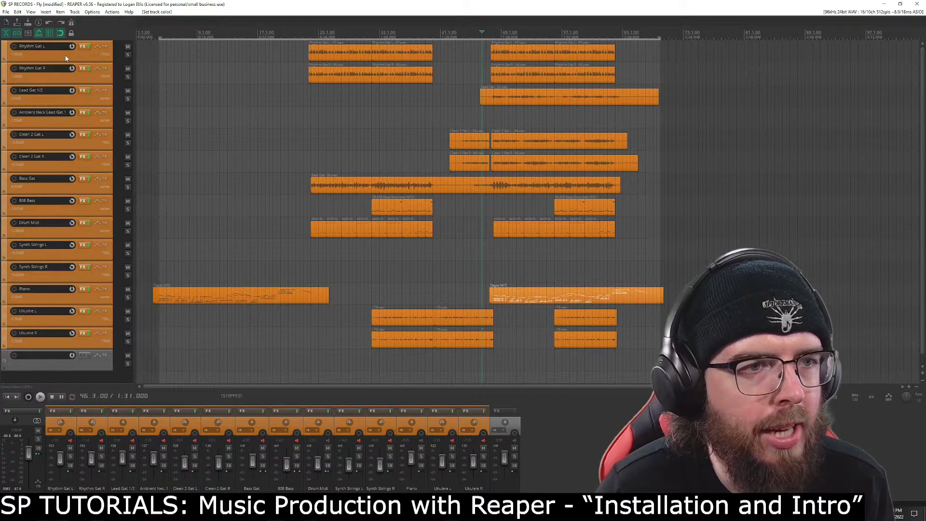
click(589, 445)
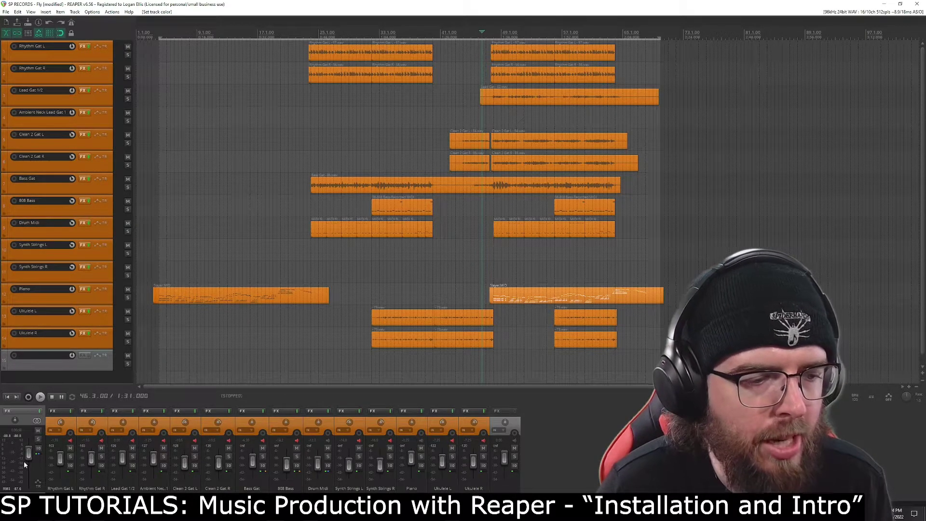
mouse_move(29, 455)
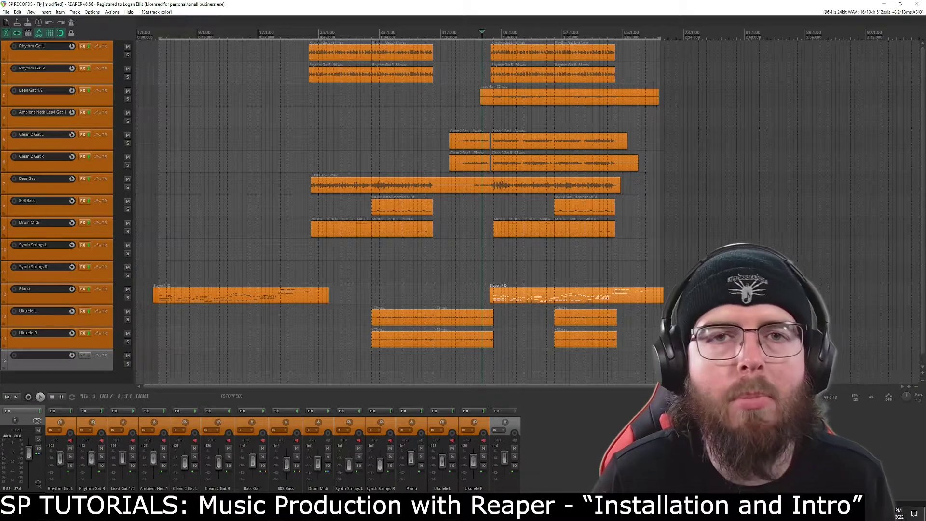
click(61, 488)
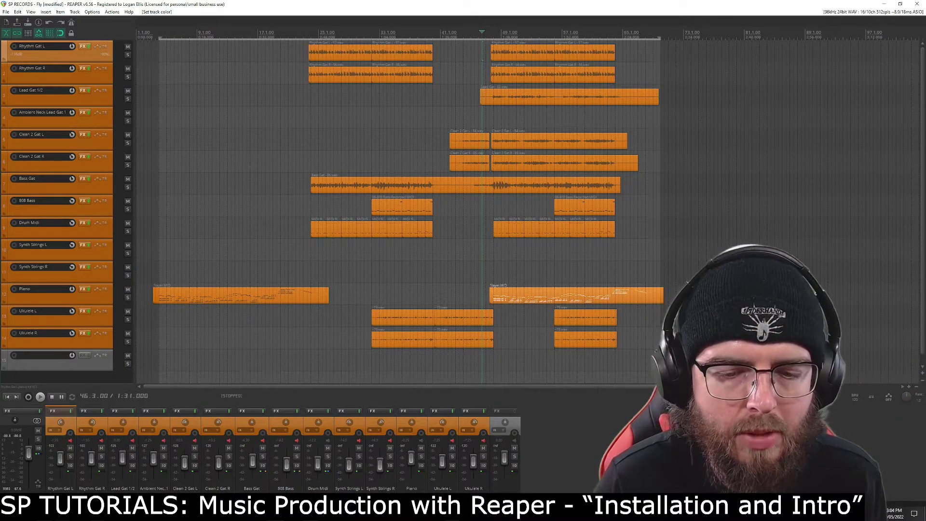
key(ctrl+a)
key(Escape)
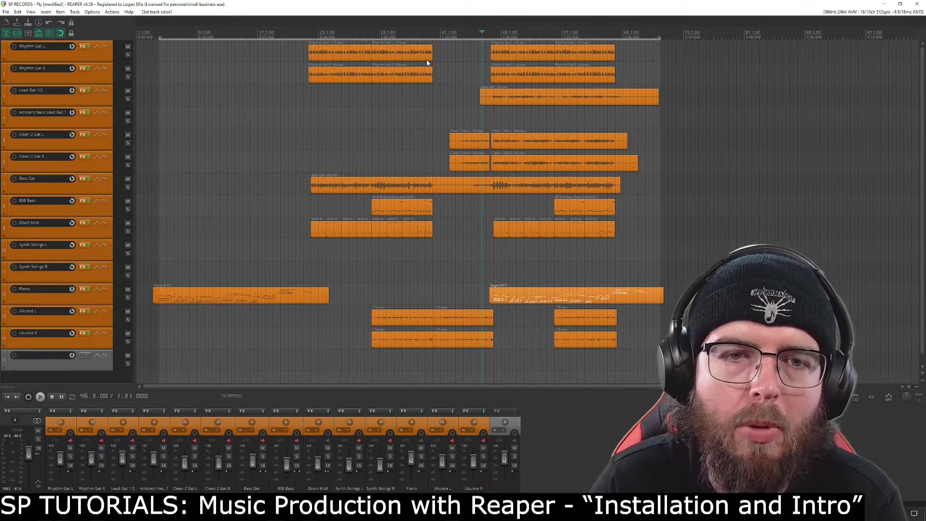
drag(312, 56, 434, 50)
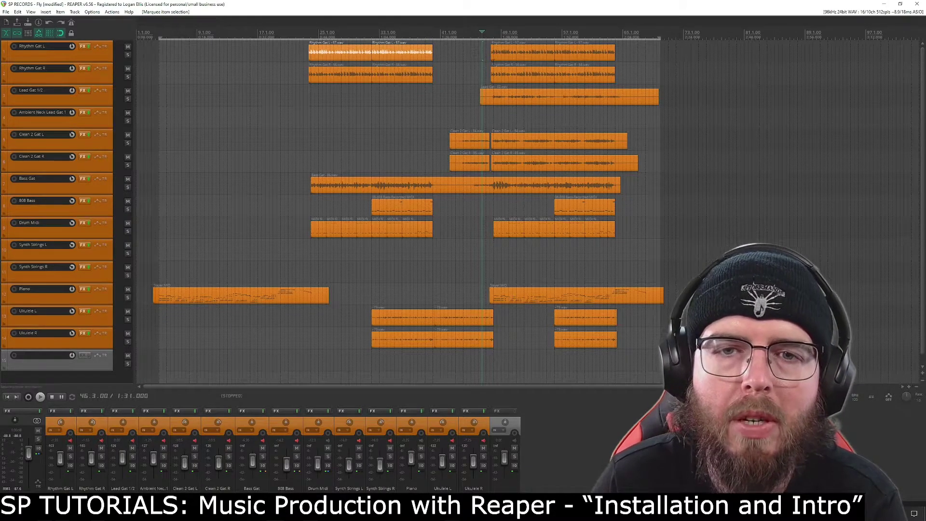
drag(423, 124, 487, 186)
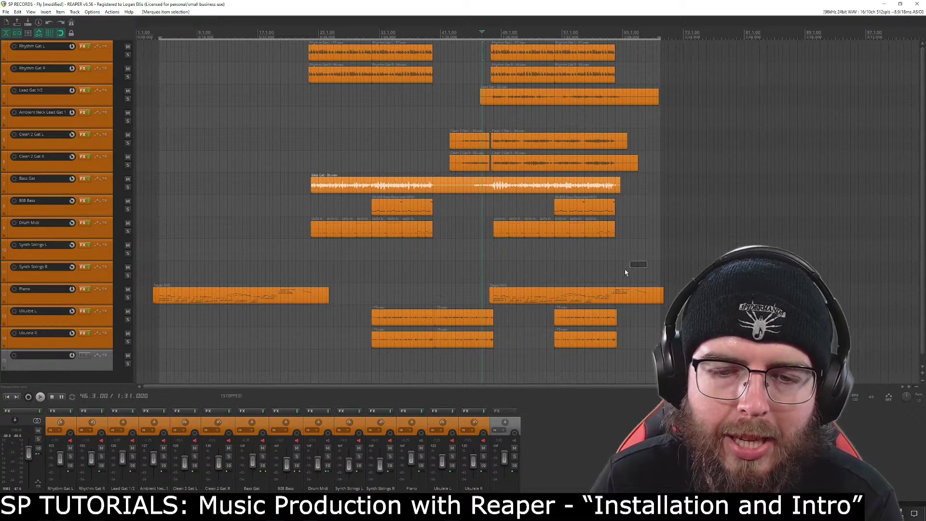
click(540, 297)
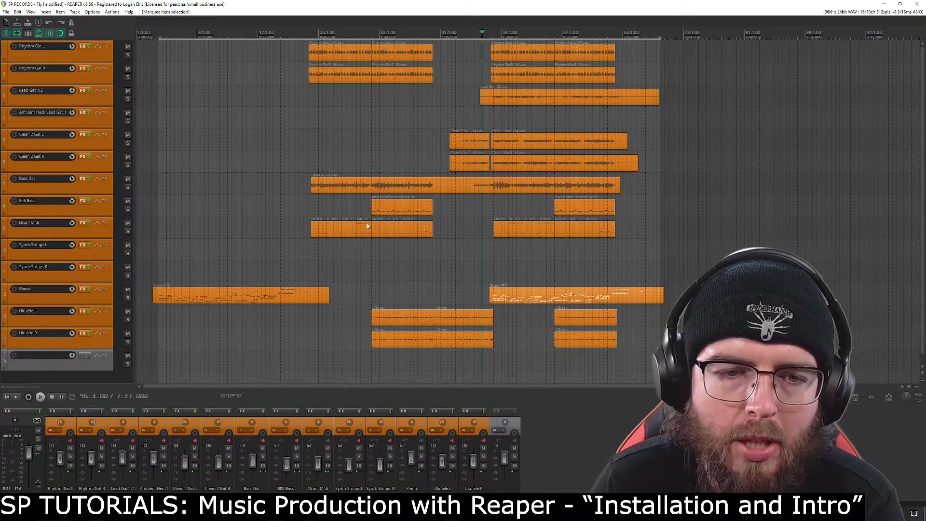
click(360, 188)
click(296, 291)
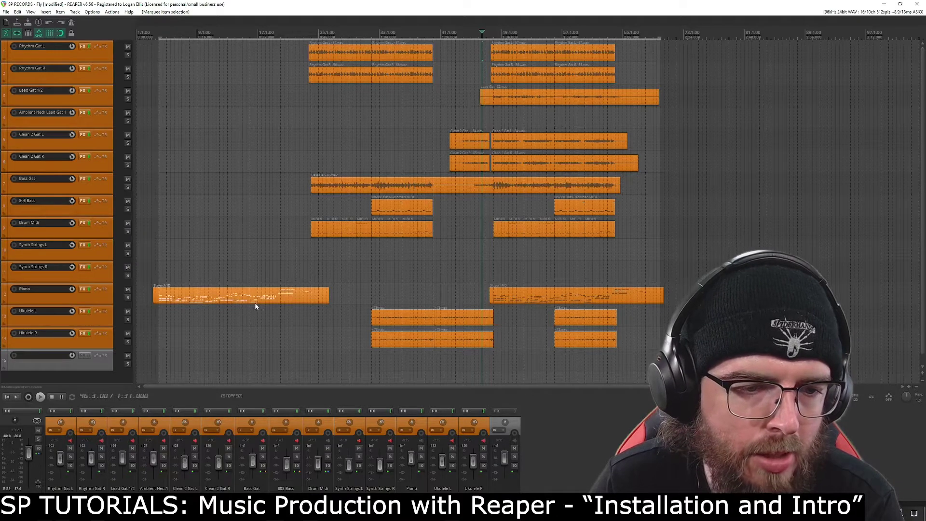
double_click(182, 296)
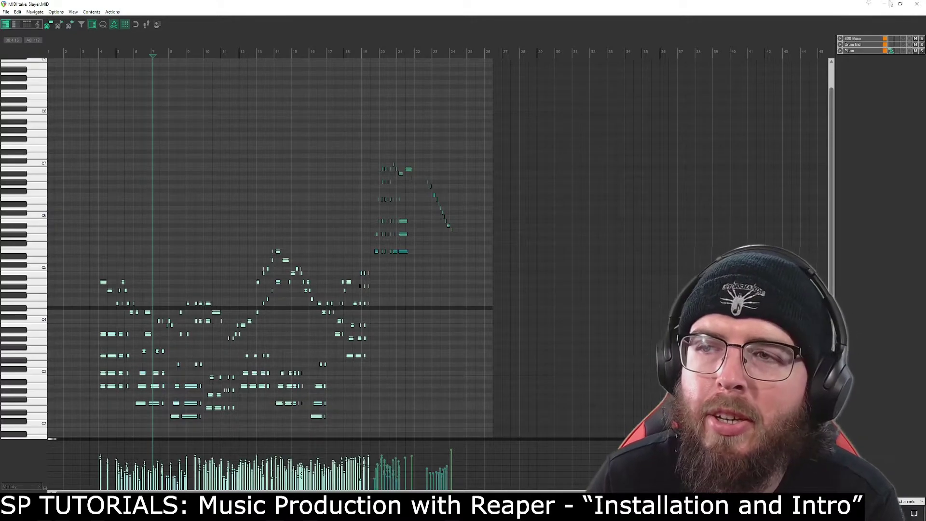
click(917, 4)
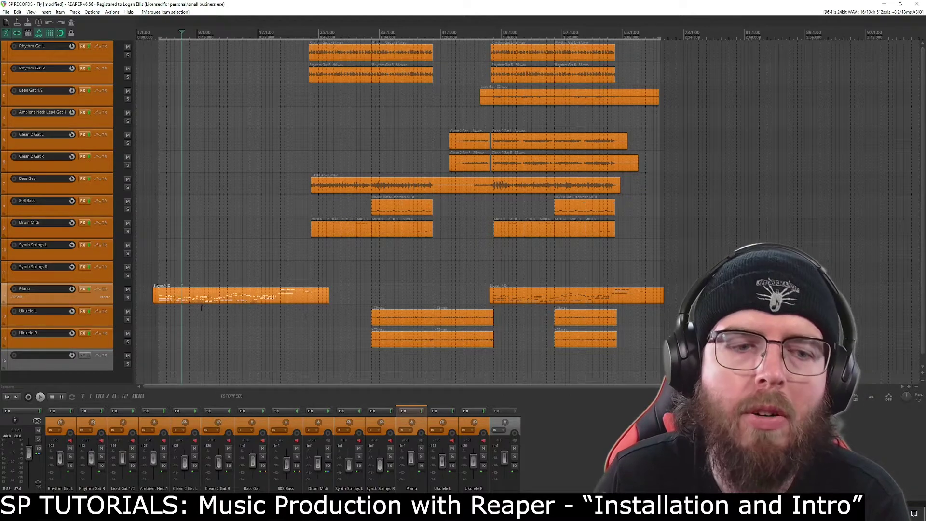
click(389, 183)
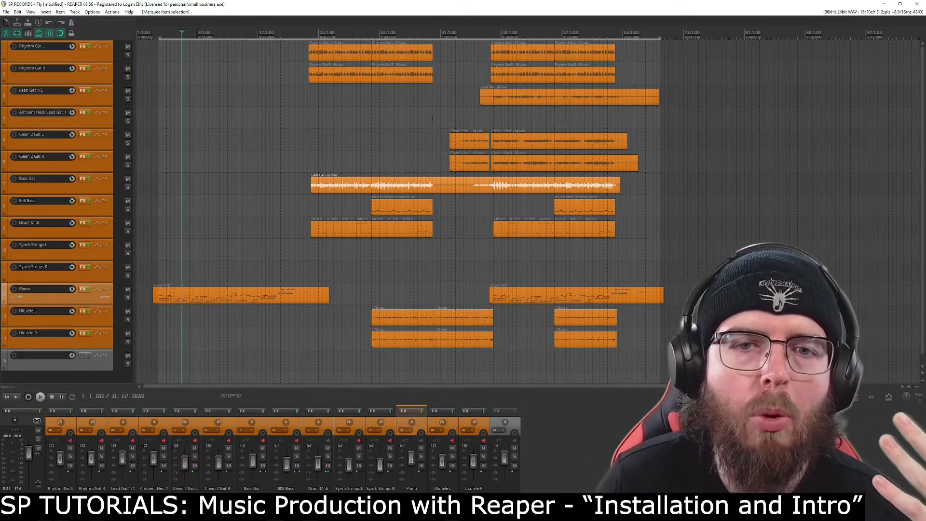
drag(436, 109, 405, 51)
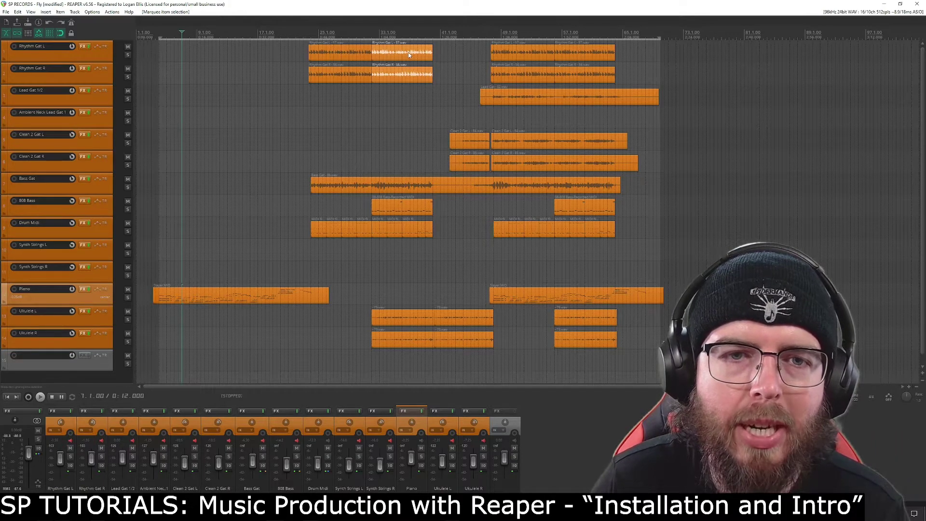
click(236, 298)
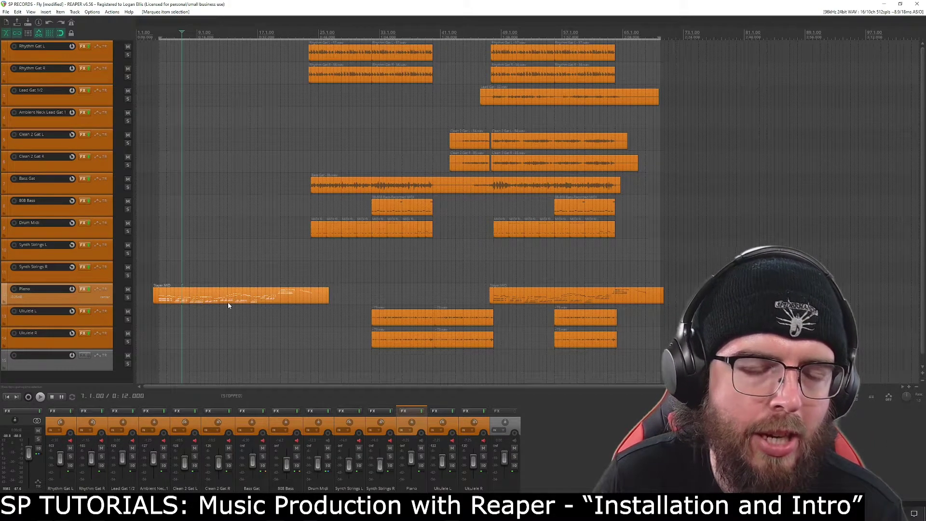
click(436, 310)
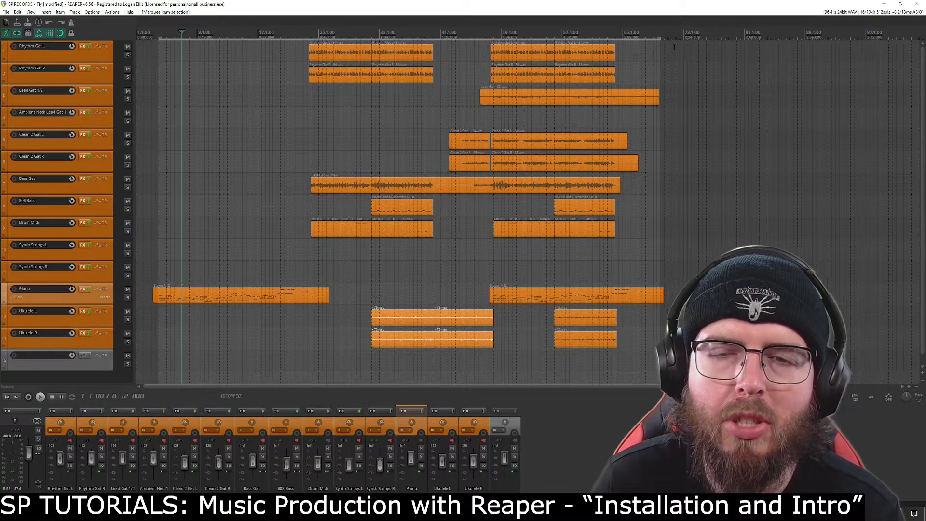
- Save the Fly project from the File menu
click(10, 8)
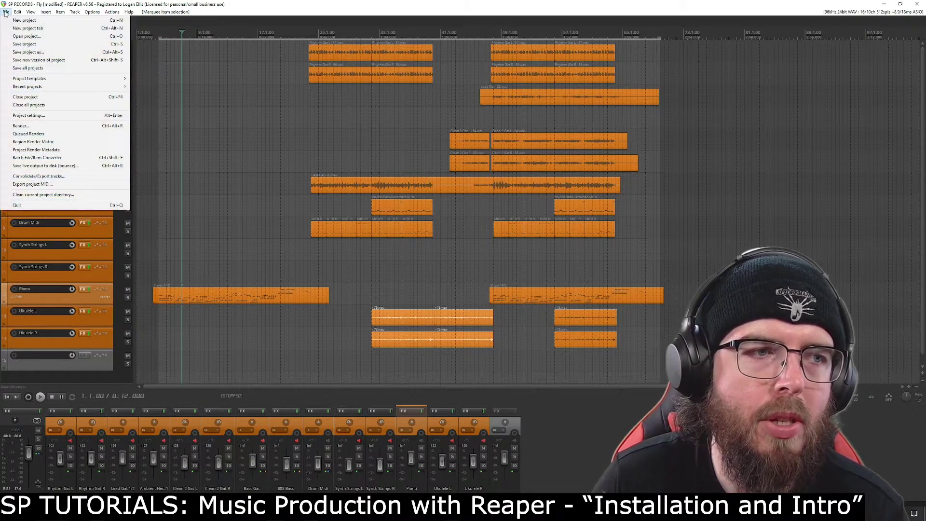
key(Right)
key(Right)
key(Right)
key(Right)
key(Right)
key(Right)
key(Right)
key(Right)
key(Right)
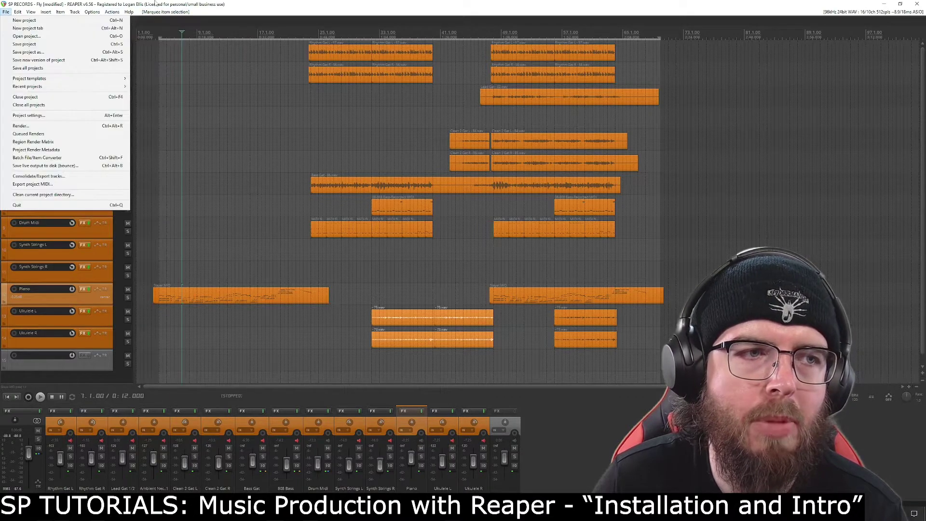
key(Escape)
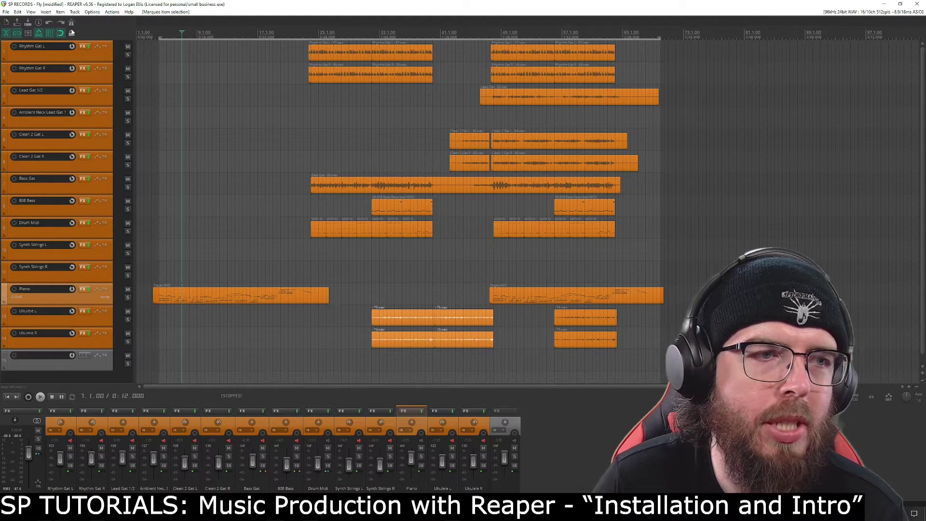